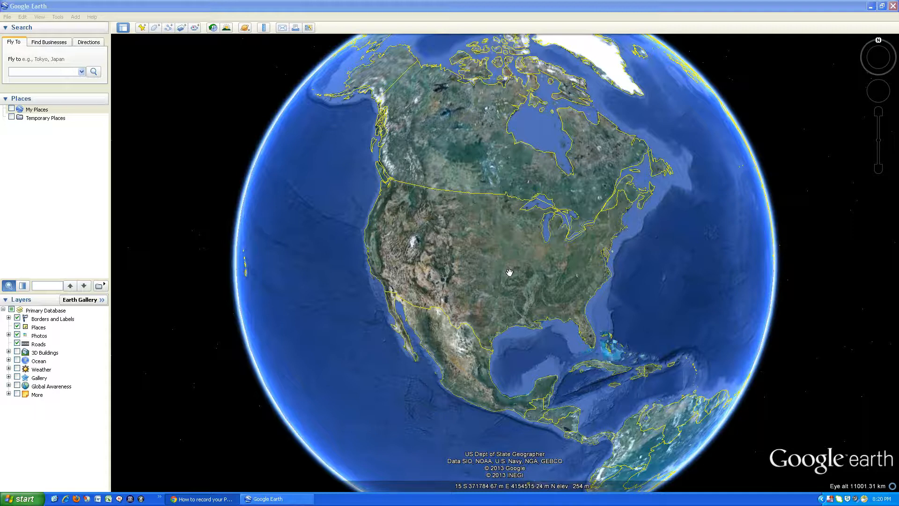
# Bring the globe view in close on British Columbia, Alberta and Washington.
pyautogui.moveTo(509, 272); pyautogui.dragTo(518, 312)
pyautogui.scroll(-2, 518, 312)
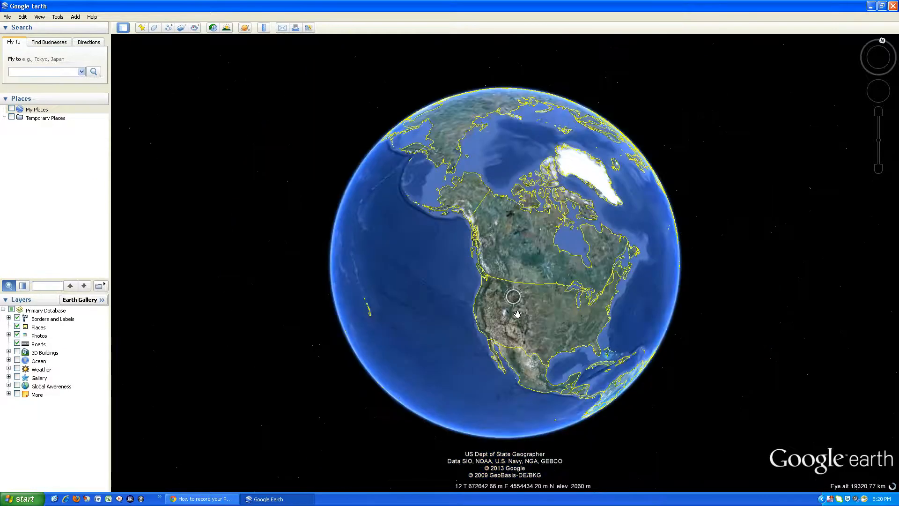
pyautogui.scroll(2, 517, 312)
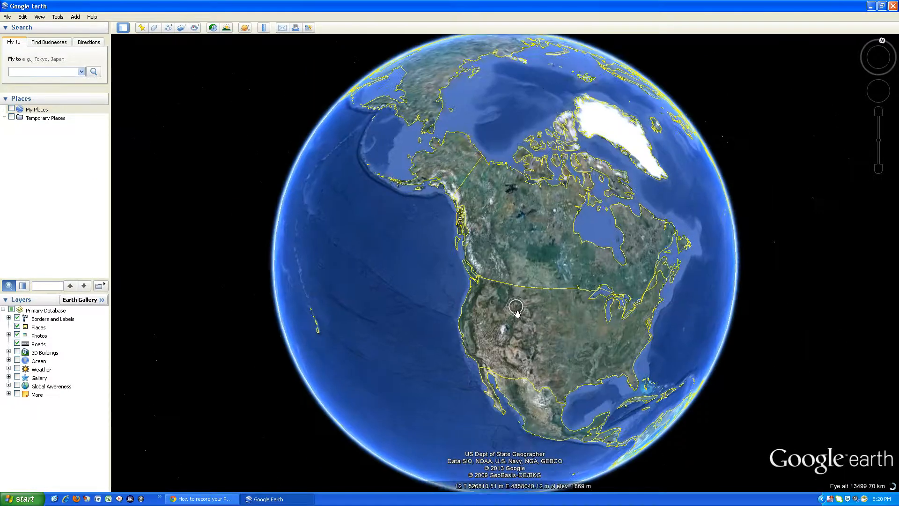
pyautogui.scroll(2, 516, 312)
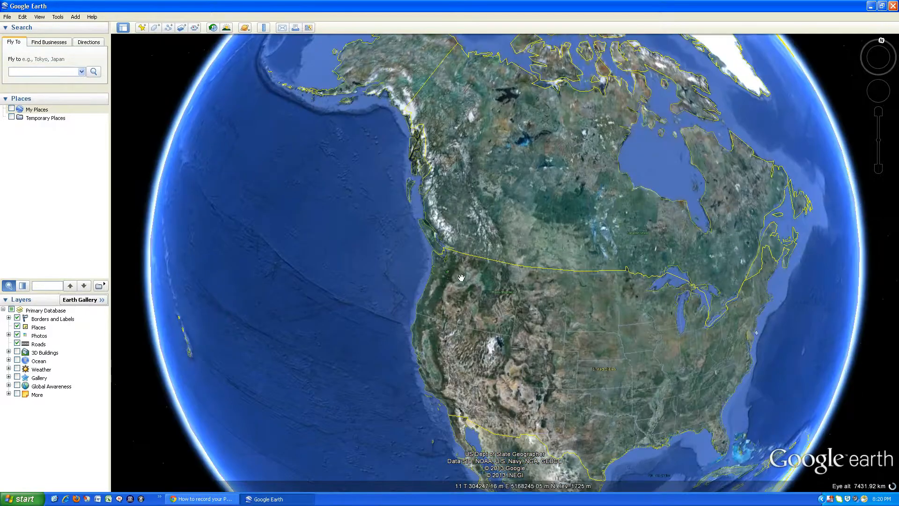
pyautogui.scroll(3, 468, 287)
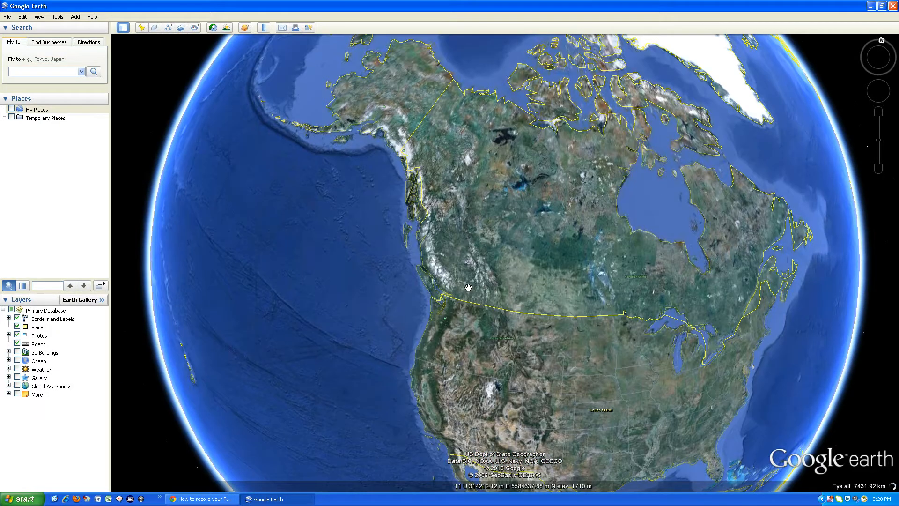
pyautogui.scroll(3, 468, 287)
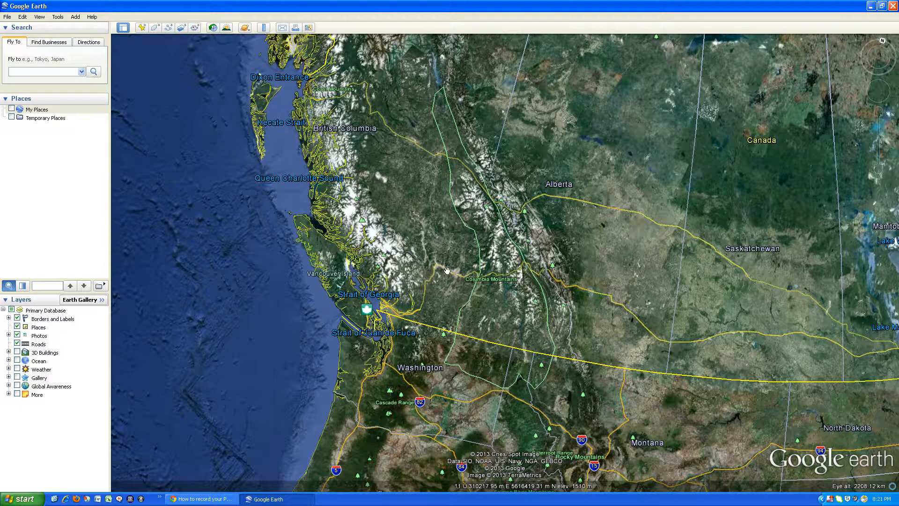
# Create a folder named "Myrmica incompleta" under My Places.
pyautogui.rightClick(36, 112)
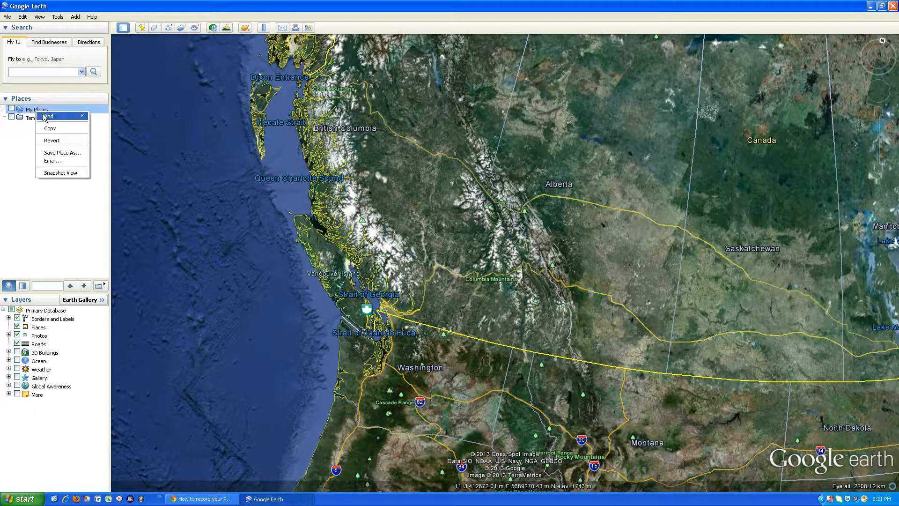
pyautogui.moveTo(44, 117)
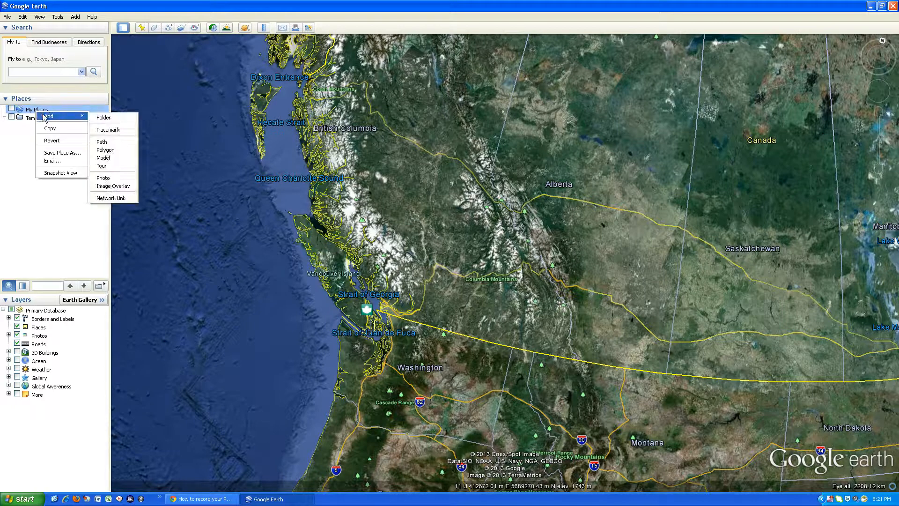
pyautogui.click(113, 119)
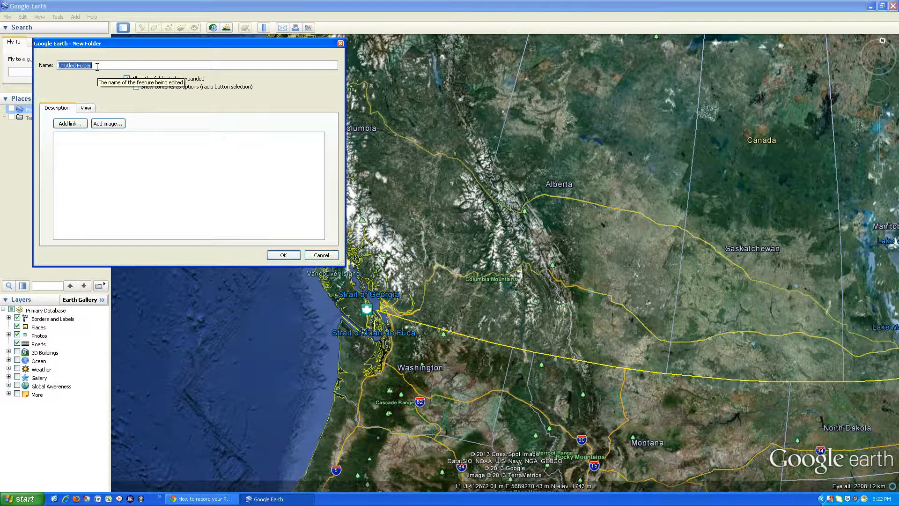
pyautogui.write('Myrmica inco')
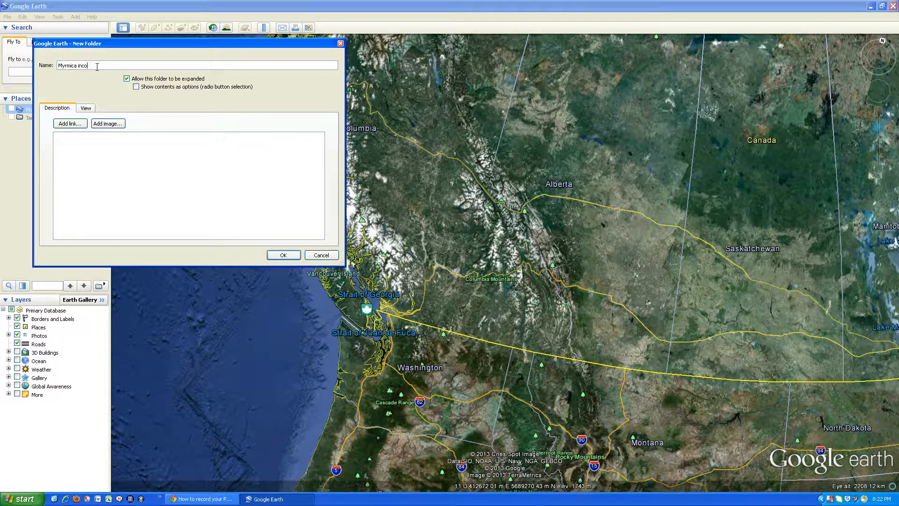
pyautogui.write('lpleta')
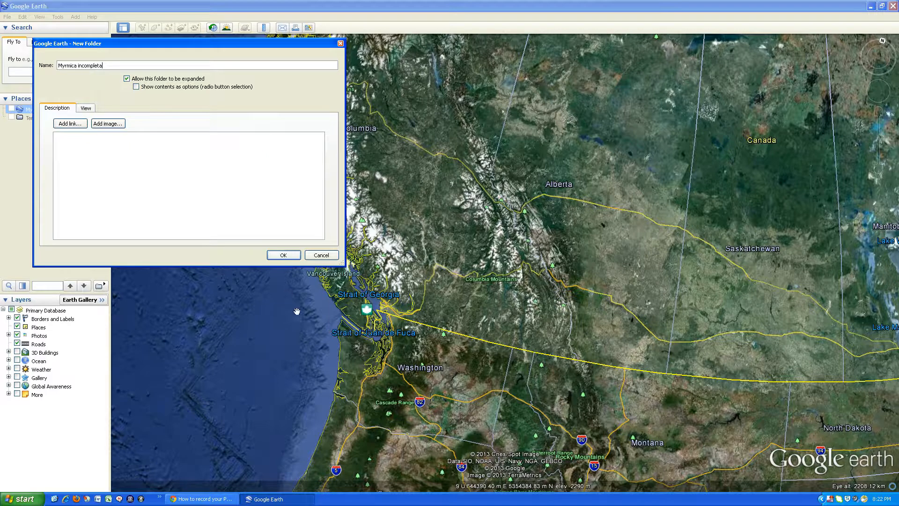
pyautogui.click(276, 254)
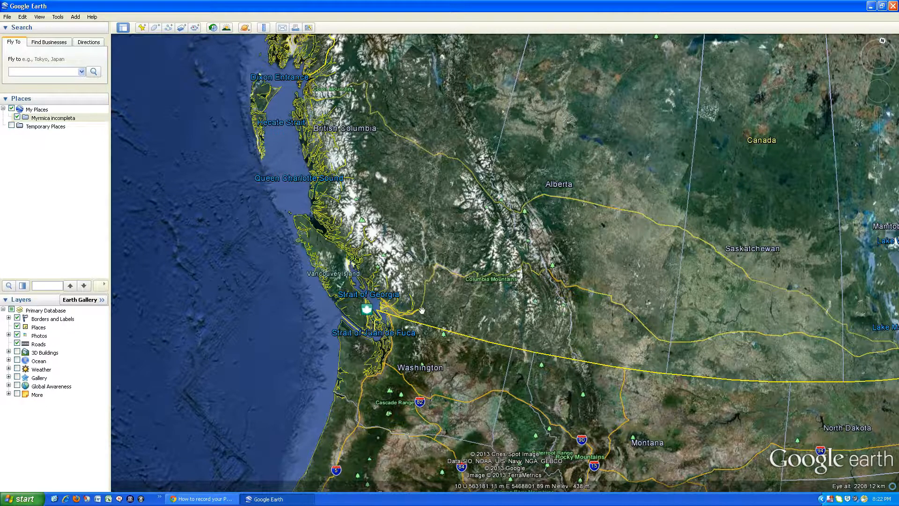
# Turn off the Photos layer so the map around Vancouver and southern British Columbia shows no photo markers.
pyautogui.moveTo(422, 310); pyautogui.dragTo(466, 287)
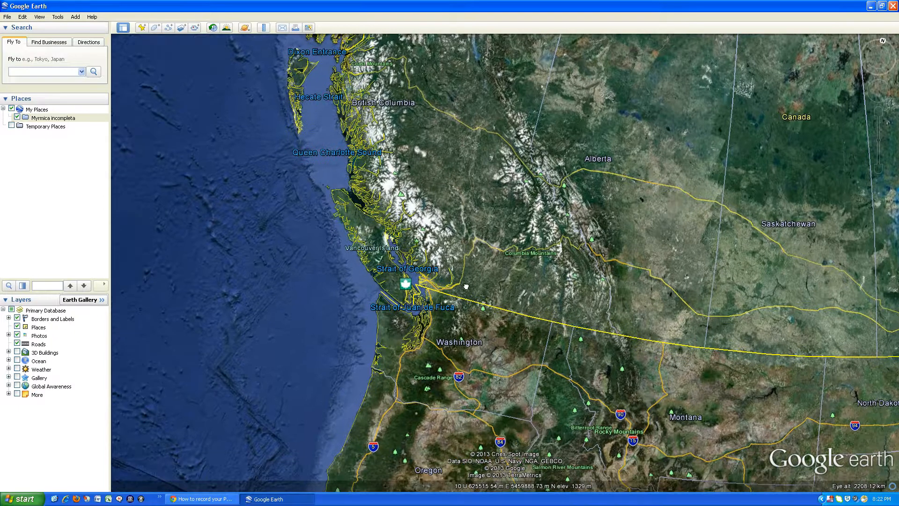
pyautogui.scroll(2, 480, 274)
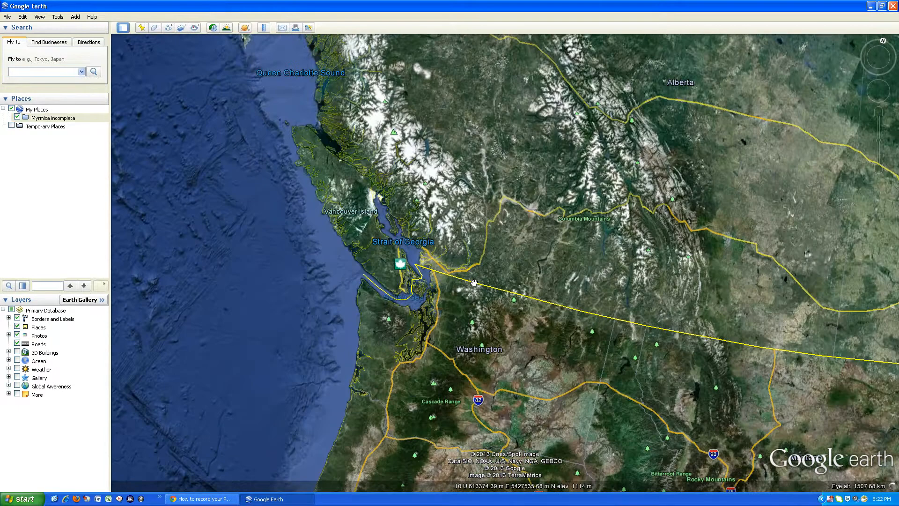
pyautogui.scroll(2, 474, 283)
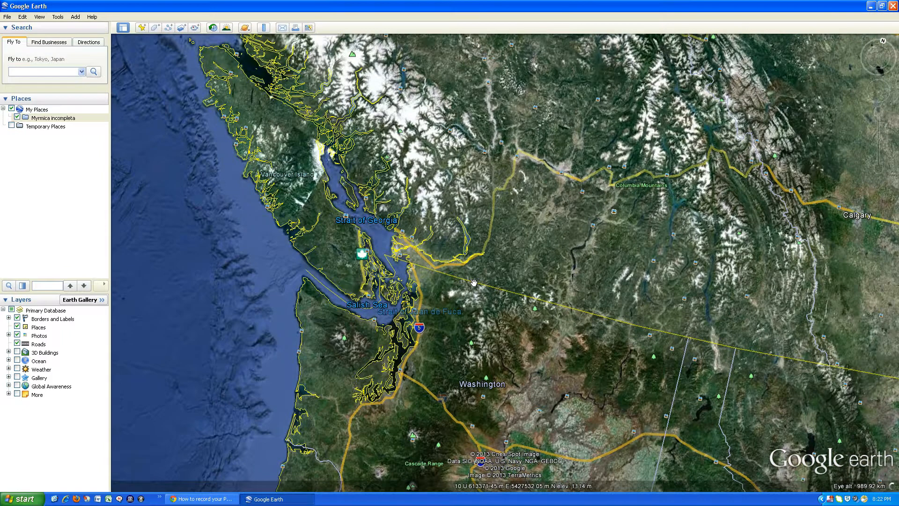
pyautogui.scroll(2, 474, 282)
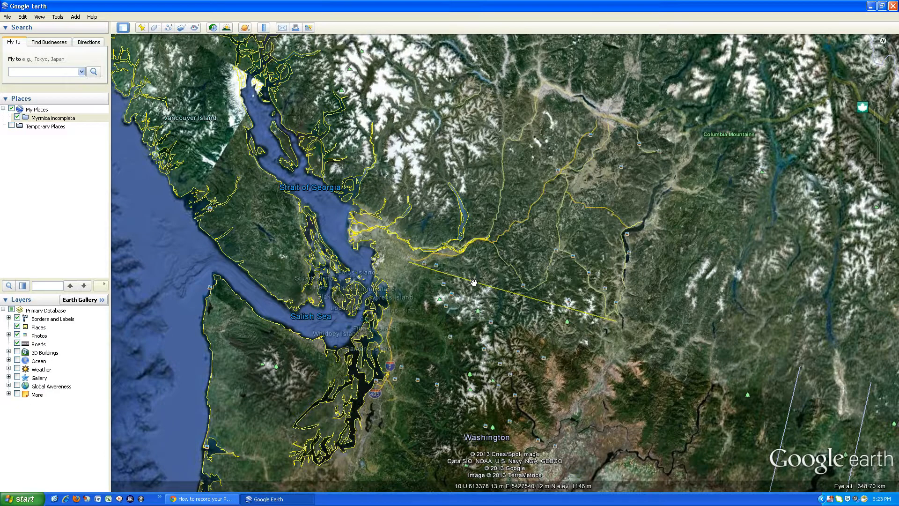
pyautogui.scroll(1, 509, 262)
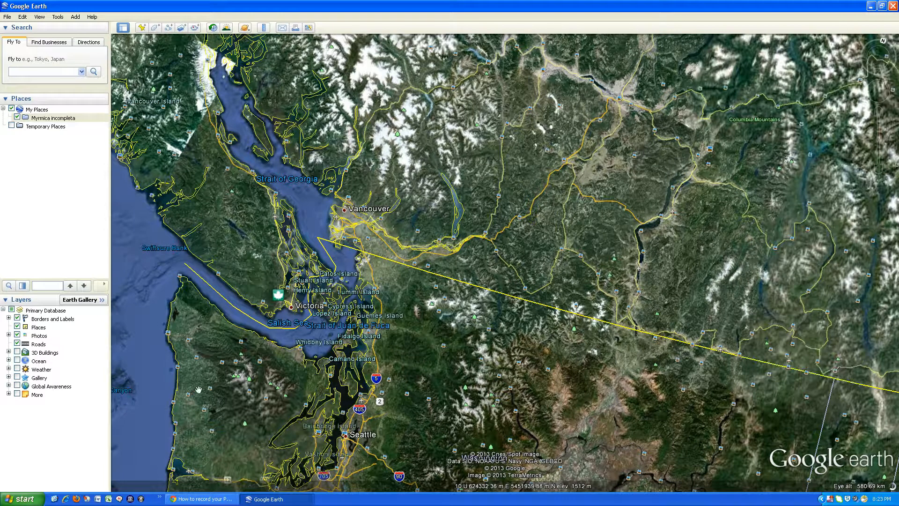
pyautogui.click(17, 326)
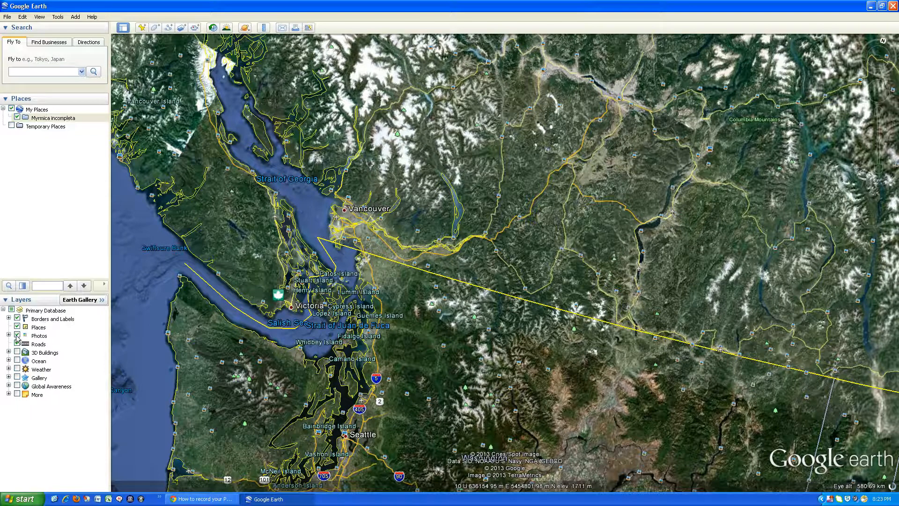
pyautogui.click(17, 336)
pyautogui.click(17, 335)
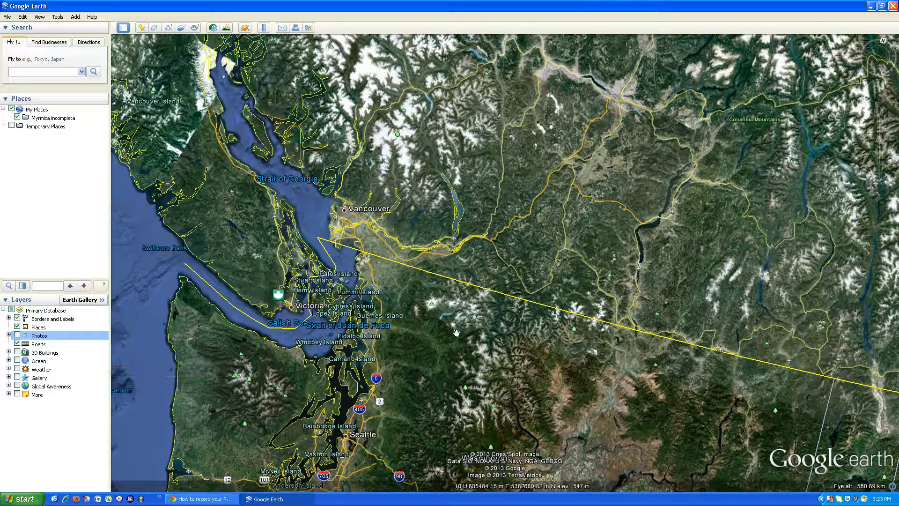
# Add a placemark with a blank name at the highway junction east of Vancouver, about 612194 m E, 5473575 m N in zone 10 U.
pyautogui.scroll(2, 497, 305)
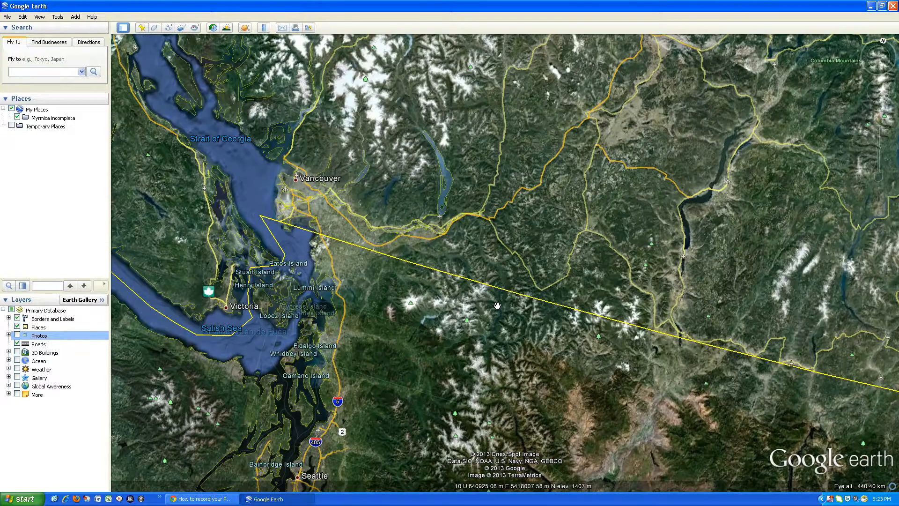
pyautogui.moveTo(511, 236); pyautogui.dragTo(506, 248)
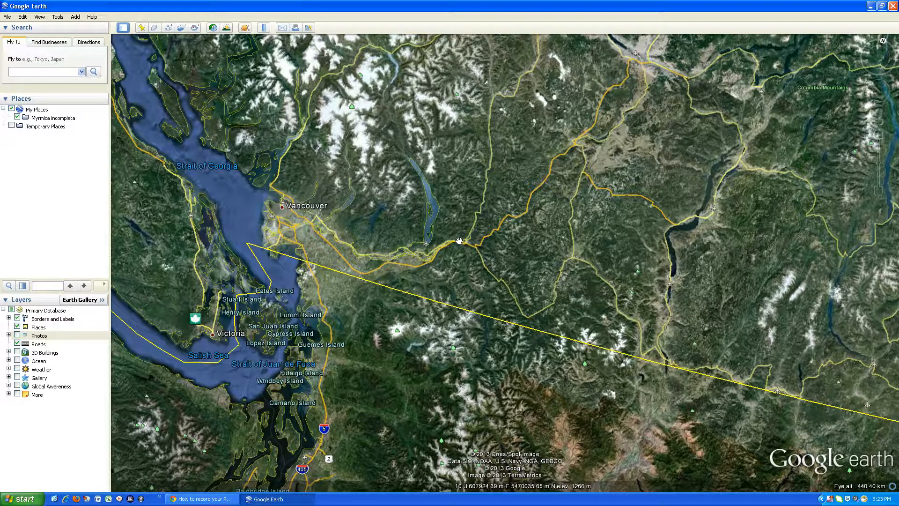
pyautogui.click(142, 28)
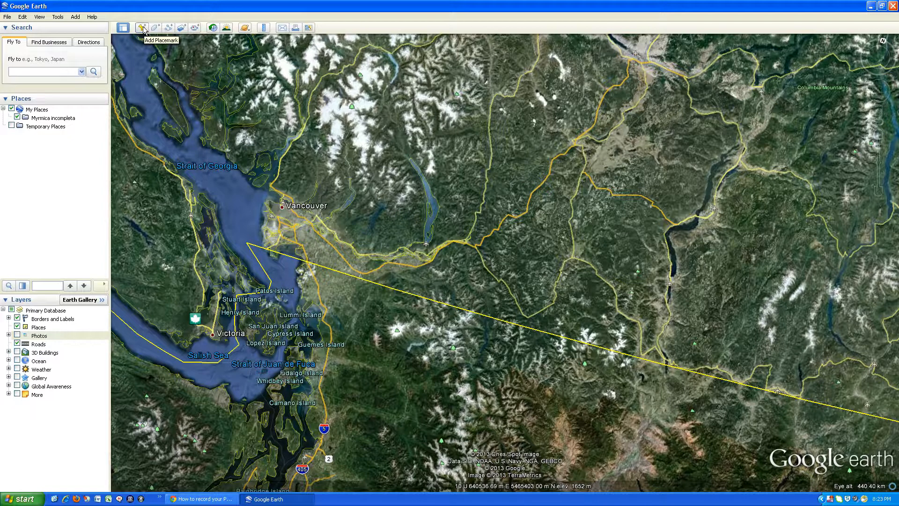
pyautogui.click(142, 28)
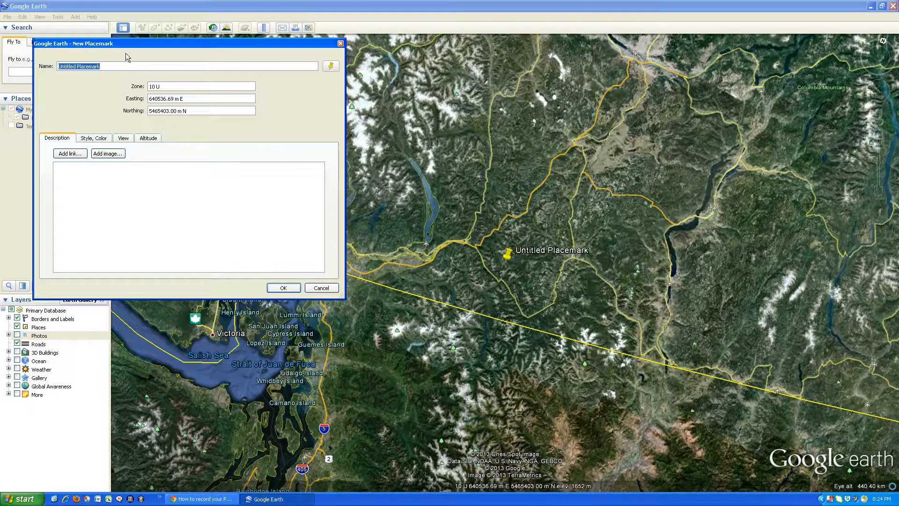
pyautogui.click(104, 67)
pyautogui.moveTo(105, 67); pyautogui.dragTo(44, 61)
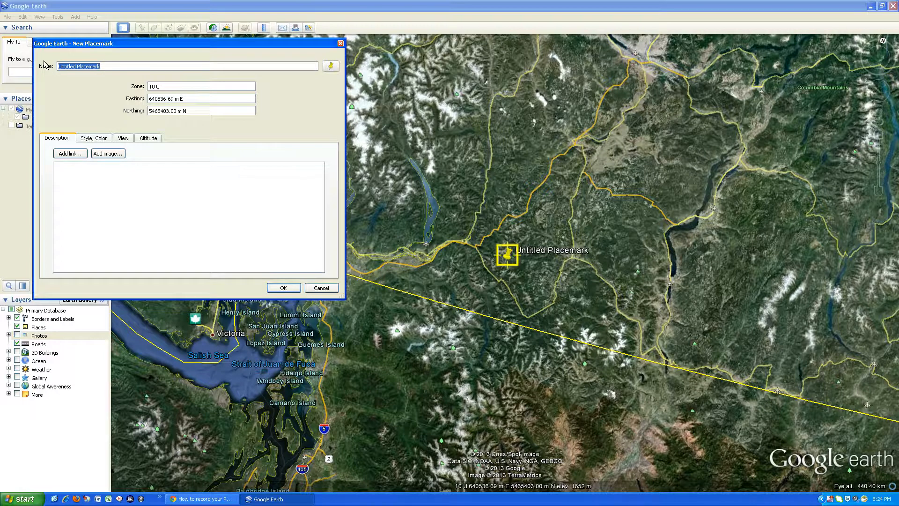
pyautogui.press('BackSpace')
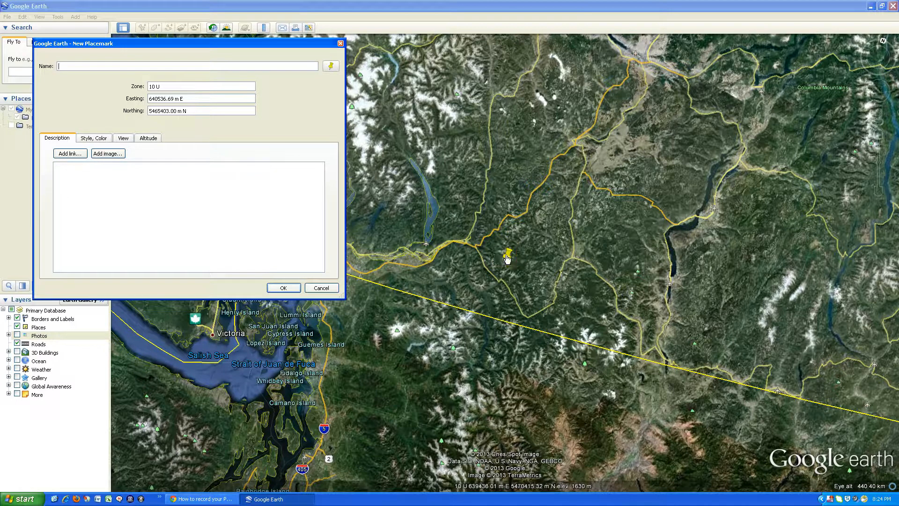
pyautogui.moveTo(506, 257); pyautogui.dragTo(468, 240)
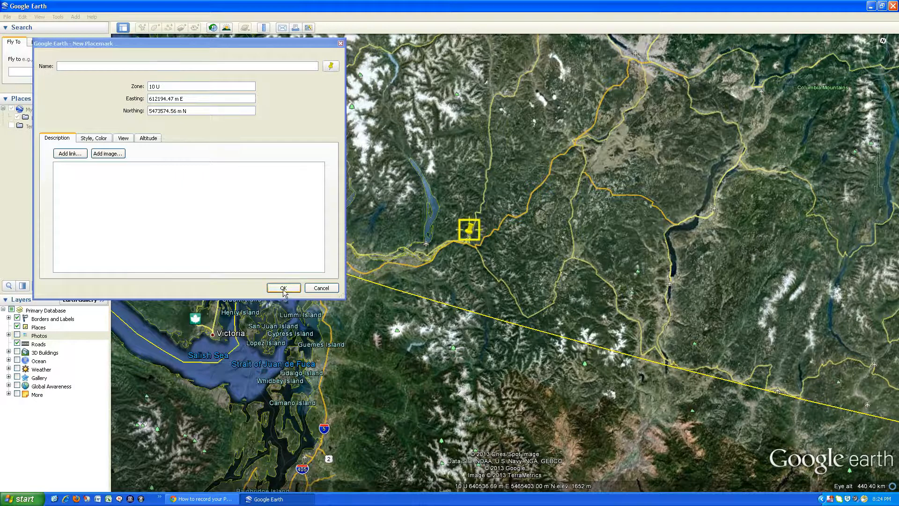
pyautogui.click(283, 288)
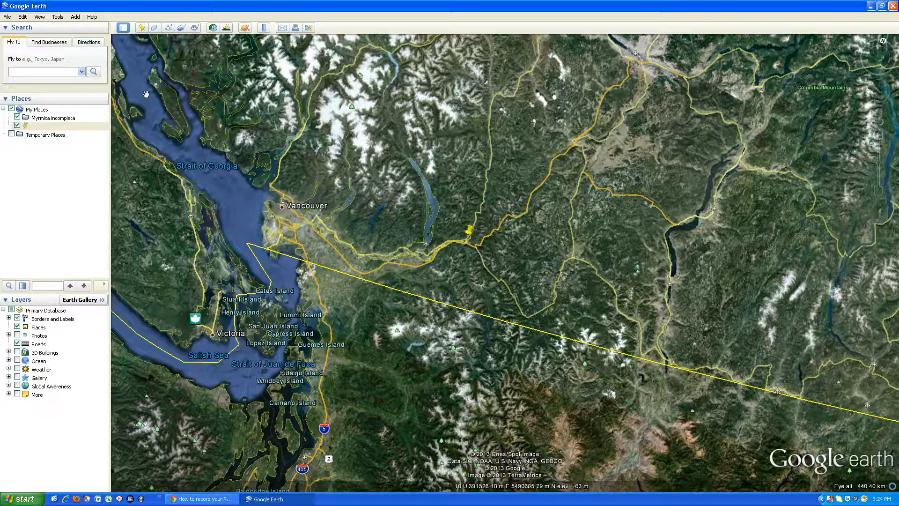
# Add a second placemark with a blank name at Kamloops, about 688285 m E, 5618980 m N in zone 10 U.
pyautogui.click(142, 28)
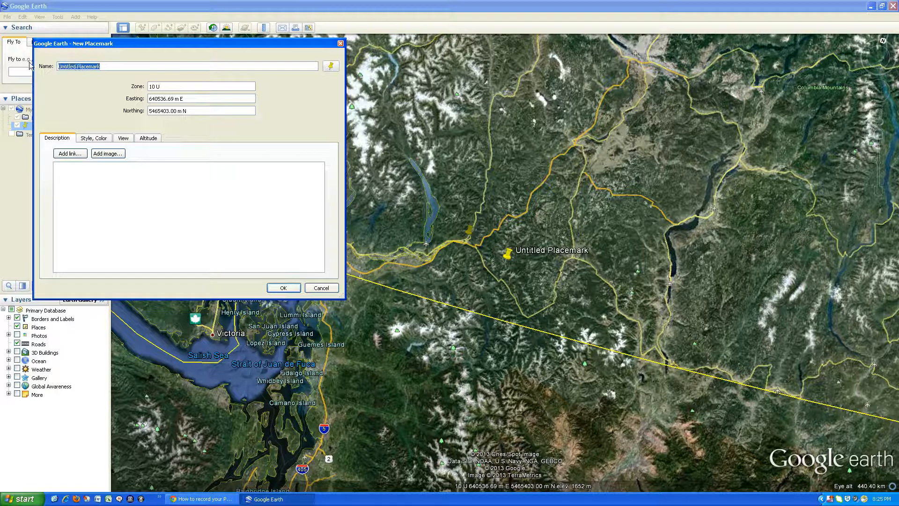
pyautogui.press('BackSpace')
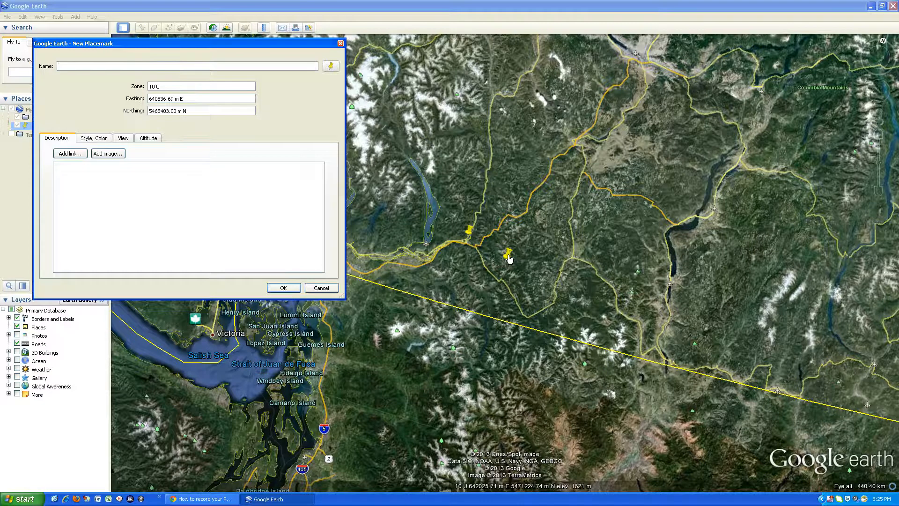
pyautogui.moveTo(507, 256); pyautogui.dragTo(642, 60)
pyautogui.moveTo(601, 169); pyautogui.dragTo(502, 253)
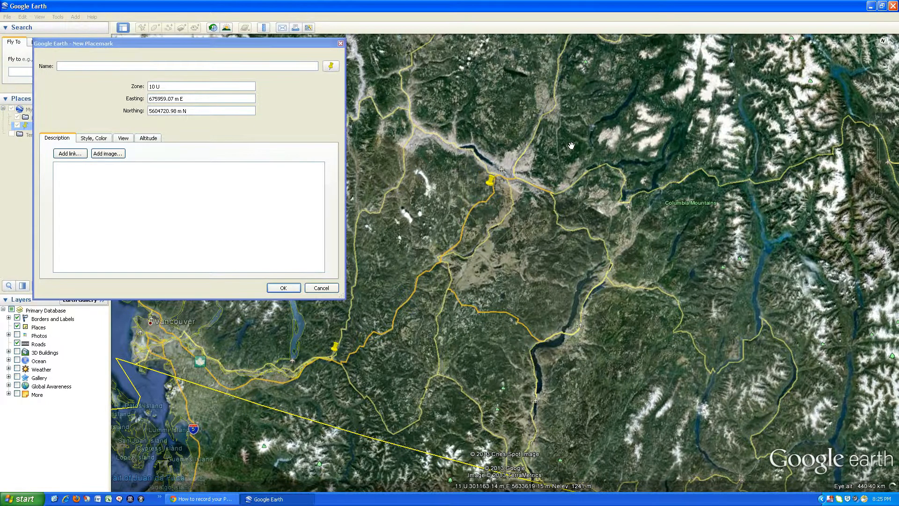
pyautogui.scroll(-3, 564, 201)
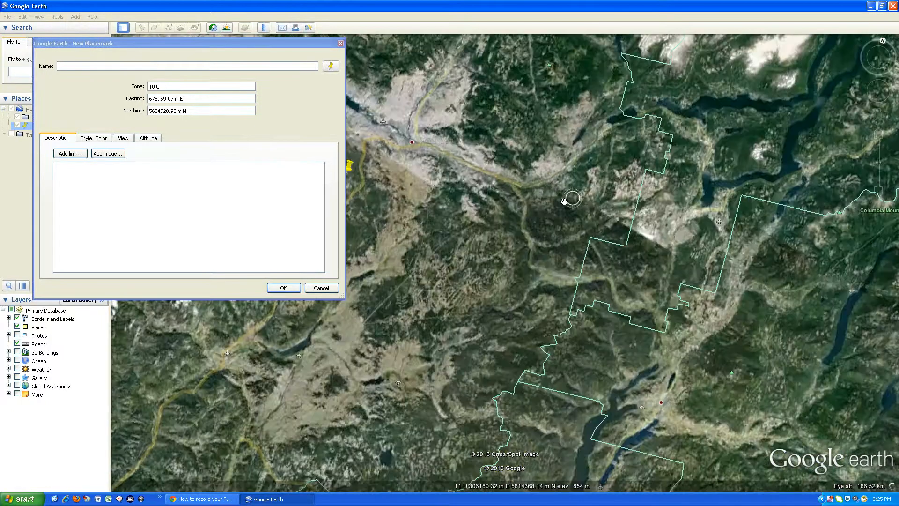
pyautogui.moveTo(468, 220); pyautogui.dragTo(543, 224)
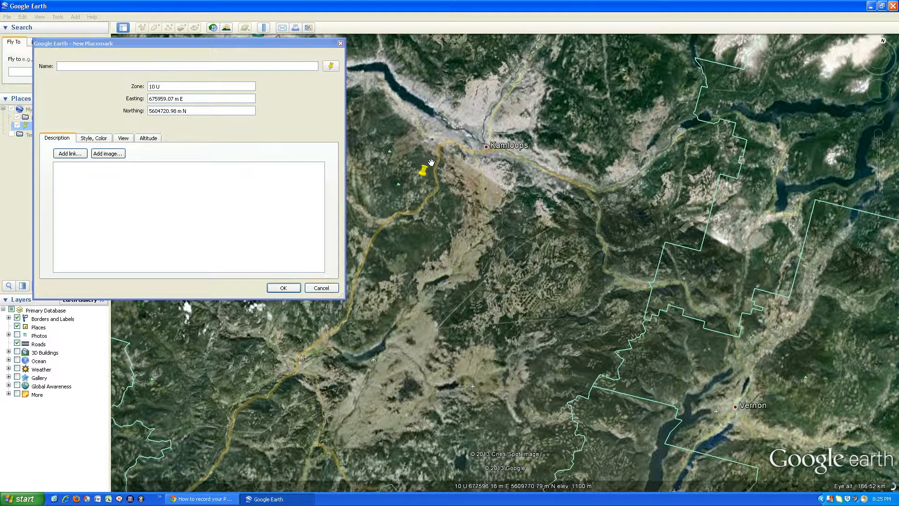
pyautogui.moveTo(423, 171); pyautogui.dragTo(486, 140)
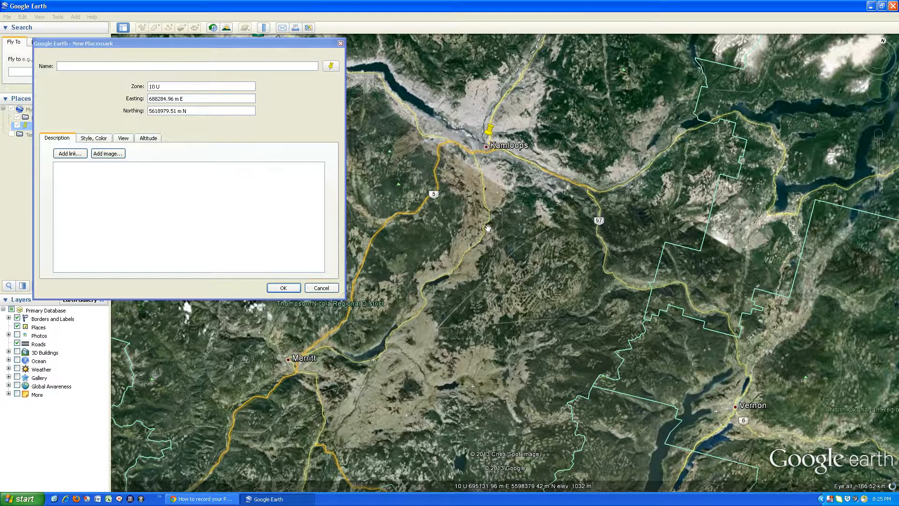
pyautogui.click(283, 287)
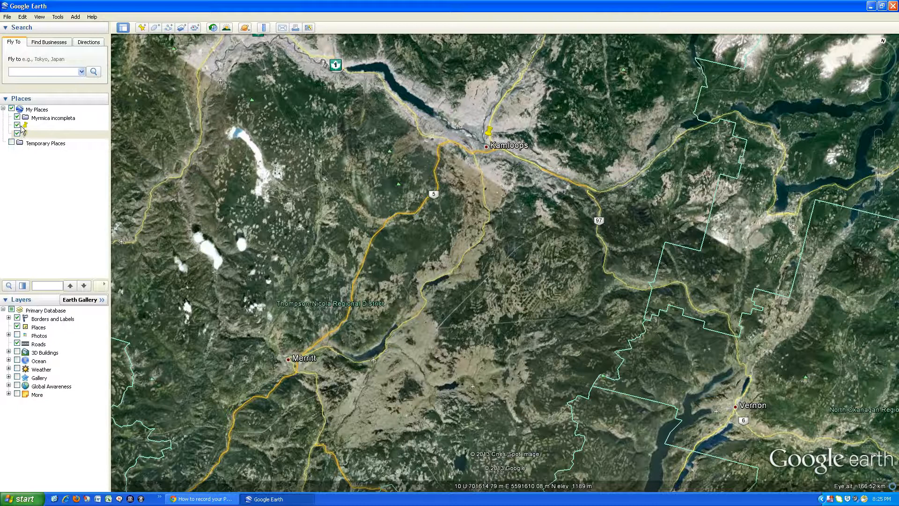
# Move both unnamed placemarks into the Myrmica incompleta folder.
pyautogui.moveTo(26, 128); pyautogui.dragTo(45, 123)
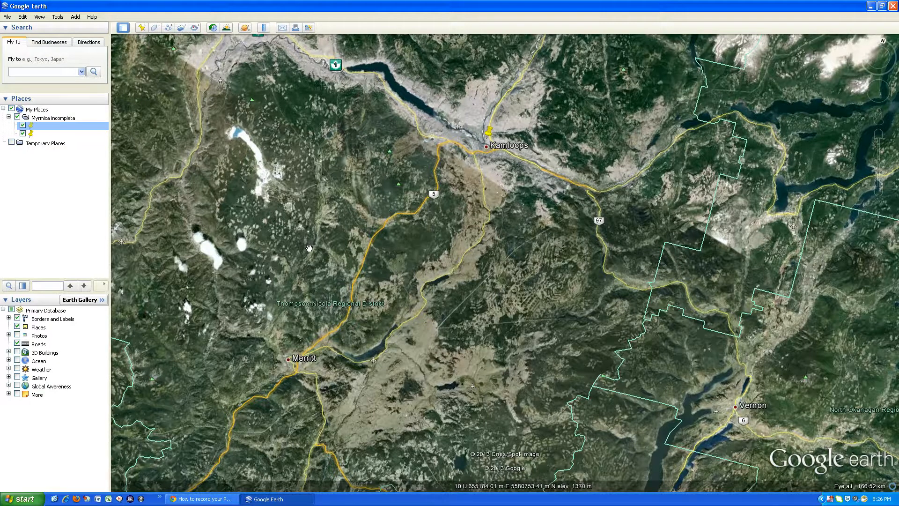
pyautogui.scroll(1, 309, 248)
pyautogui.scroll(-2, 309, 248)
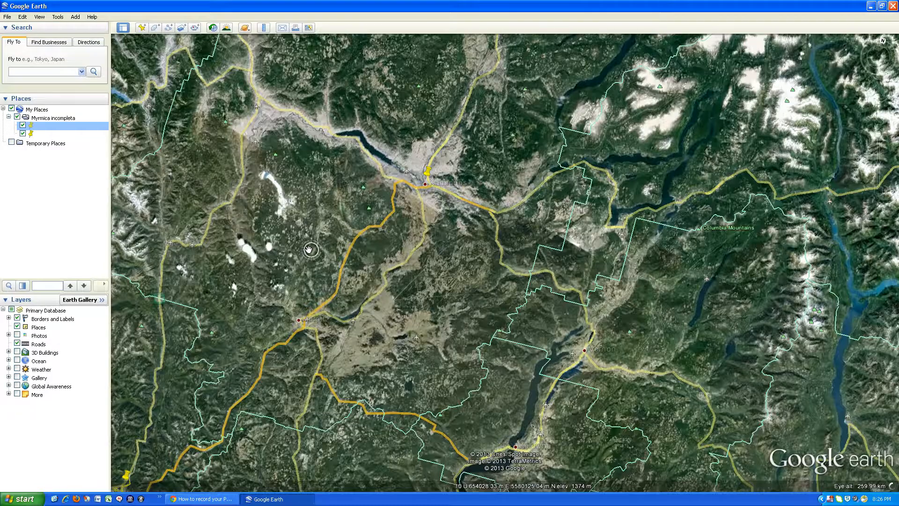
# Add a placemark with a blank name at Williams Lake, about 559901 m E, 5774576 m N in zone 10 U.
pyautogui.scroll(-3, 308, 249)
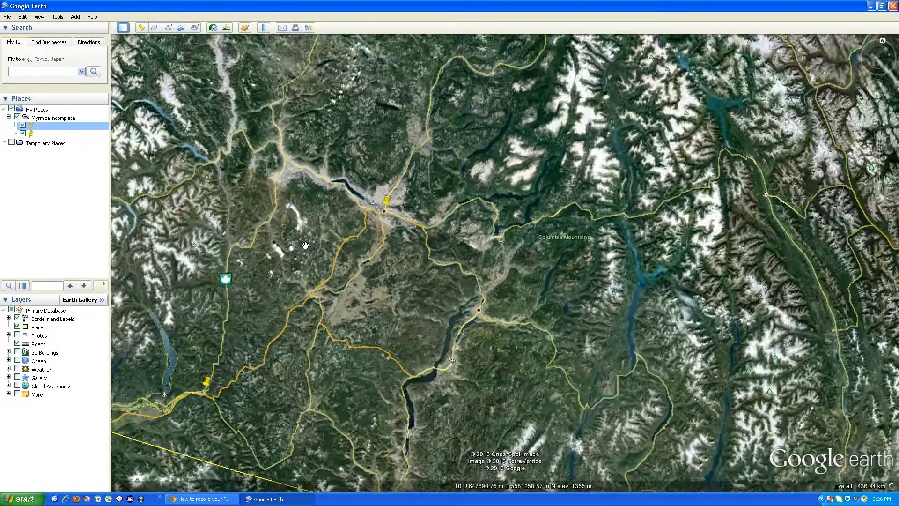
pyautogui.scroll(-1, 307, 245)
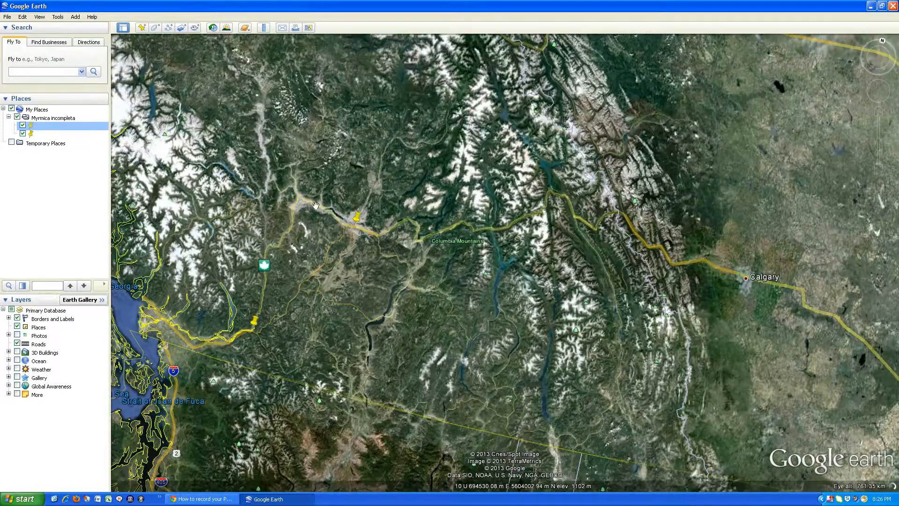
pyautogui.moveTo(304, 173); pyautogui.dragTo(480, 310)
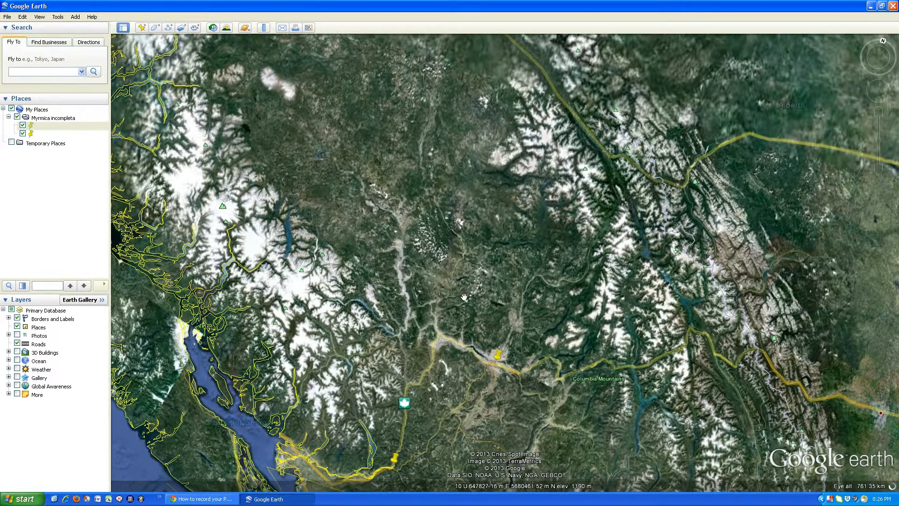
pyautogui.scroll(2, 463, 297)
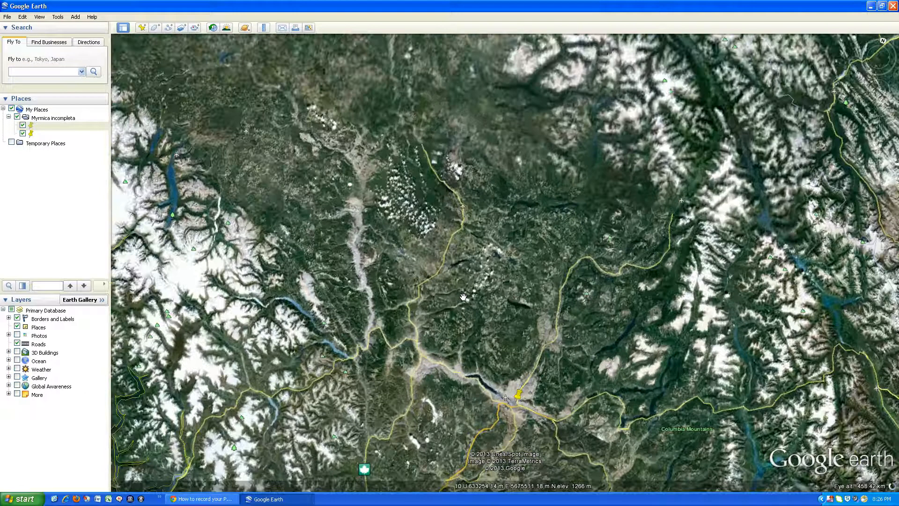
pyautogui.scroll(2, 457, 261)
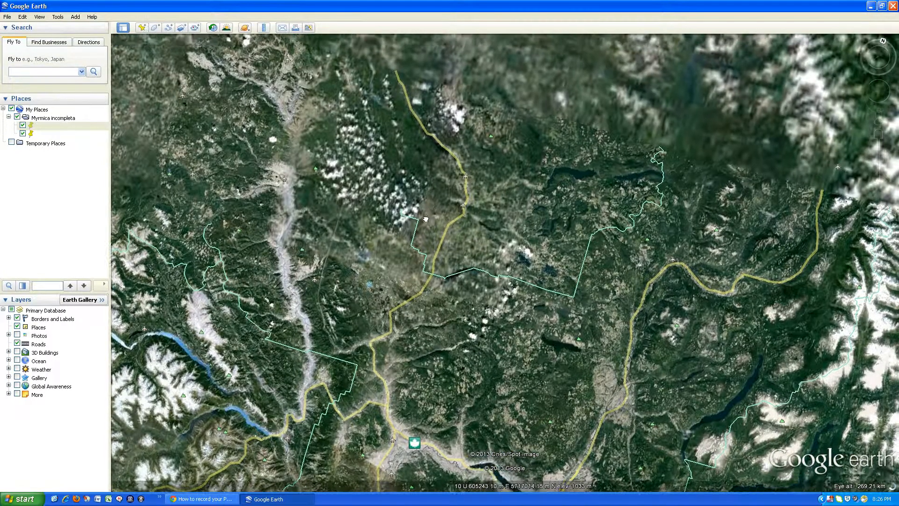
pyautogui.moveTo(425, 219); pyautogui.dragTo(424, 240)
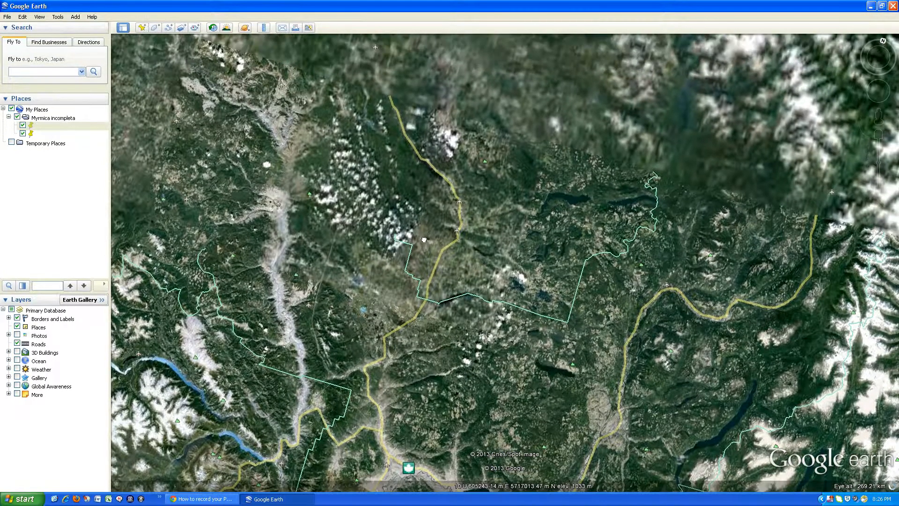
pyautogui.scroll(1, 465, 261)
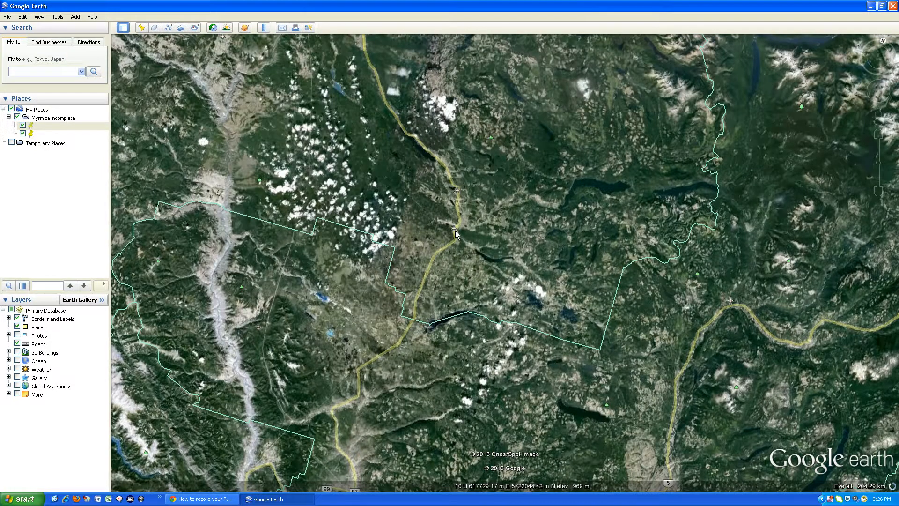
pyautogui.scroll(2, 503, 255)
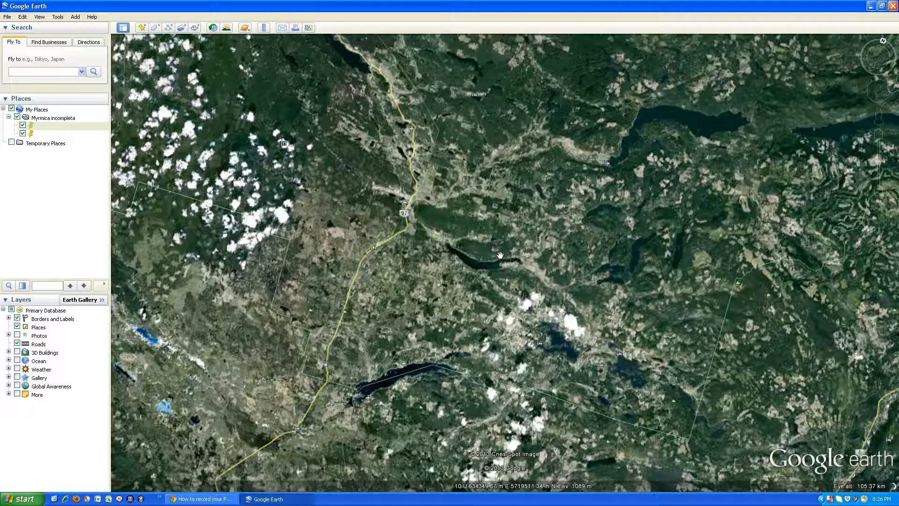
pyautogui.moveTo(403, 202)
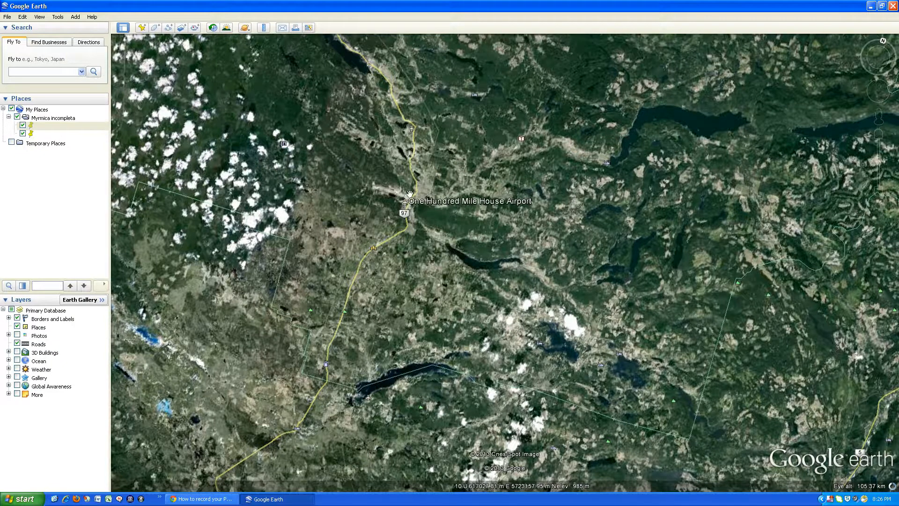
pyautogui.moveTo(425, 101); pyautogui.dragTo(487, 241)
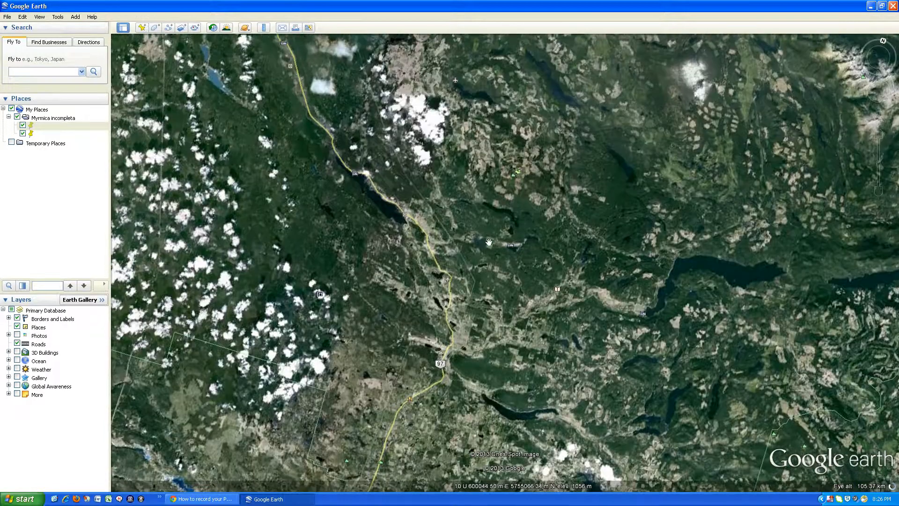
pyautogui.moveTo(397, 107); pyautogui.dragTo(489, 243)
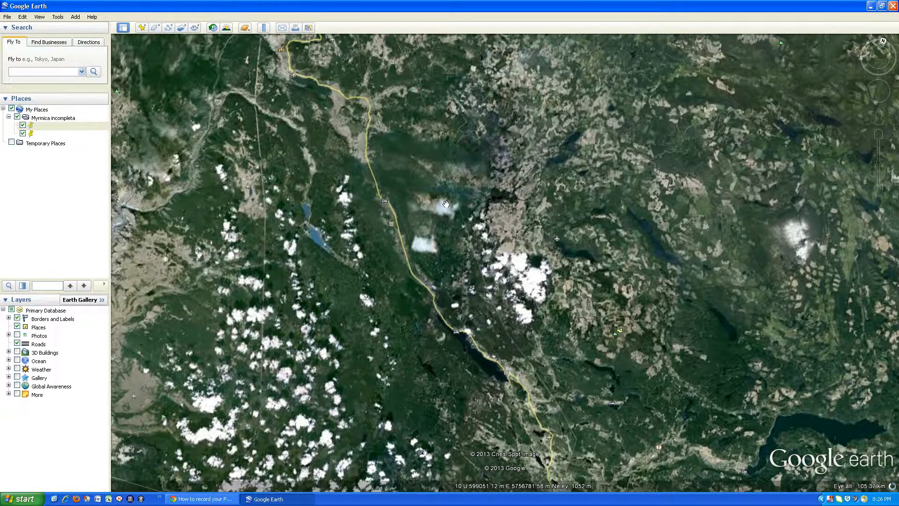
pyautogui.moveTo(351, 85); pyautogui.dragTo(520, 218)
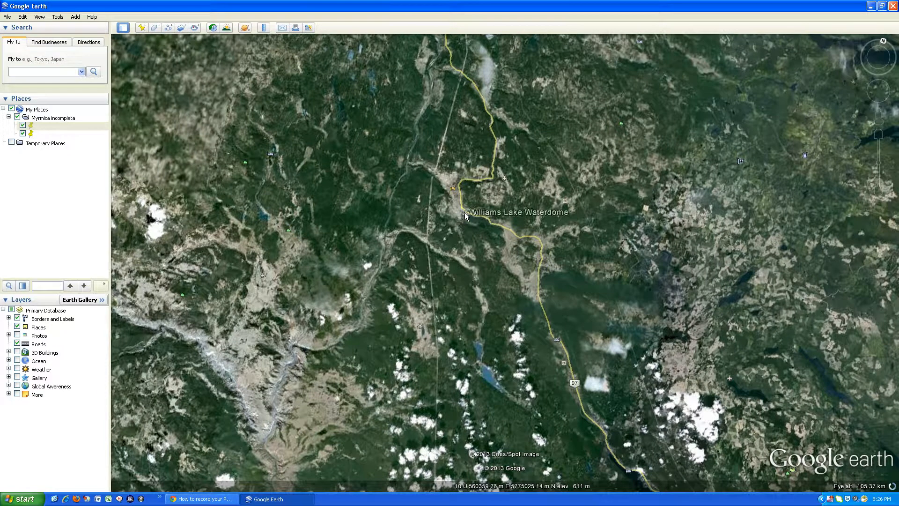
pyautogui.click(142, 28)
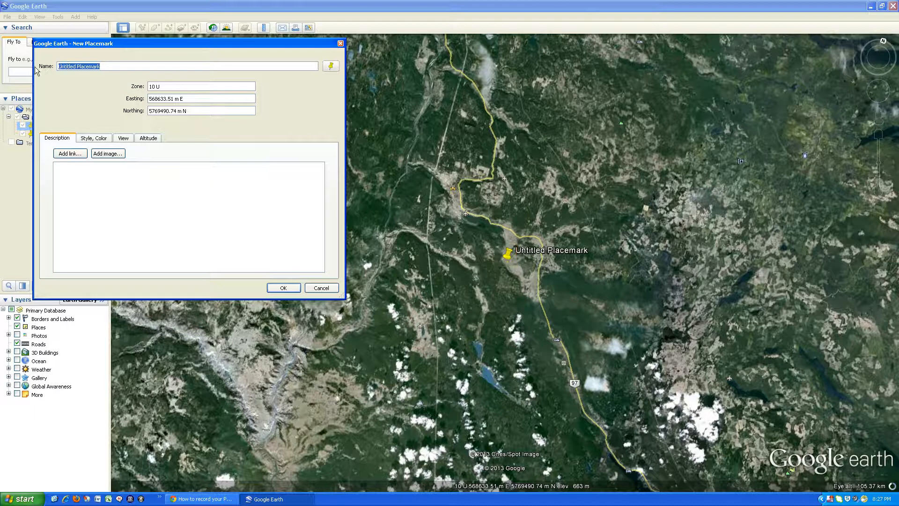
pyautogui.press('BackSpace')
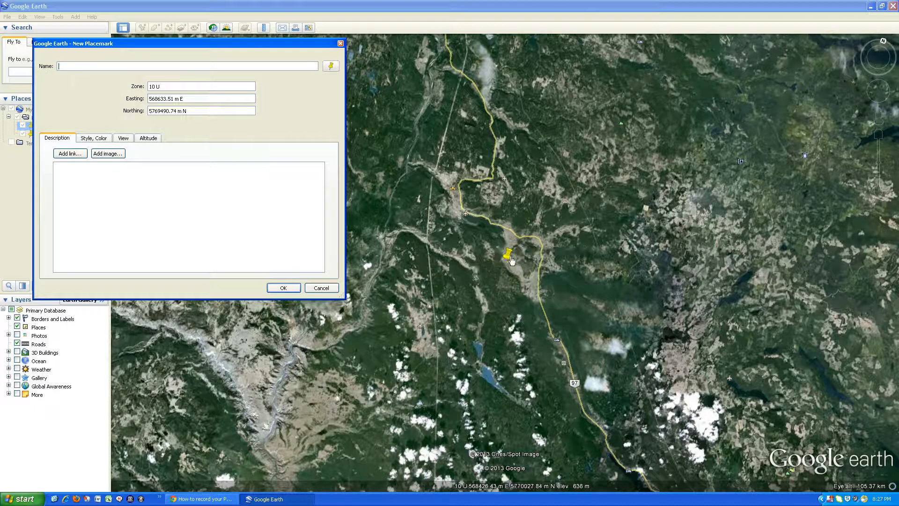
pyautogui.moveTo(506, 265); pyautogui.dragTo(459, 219)
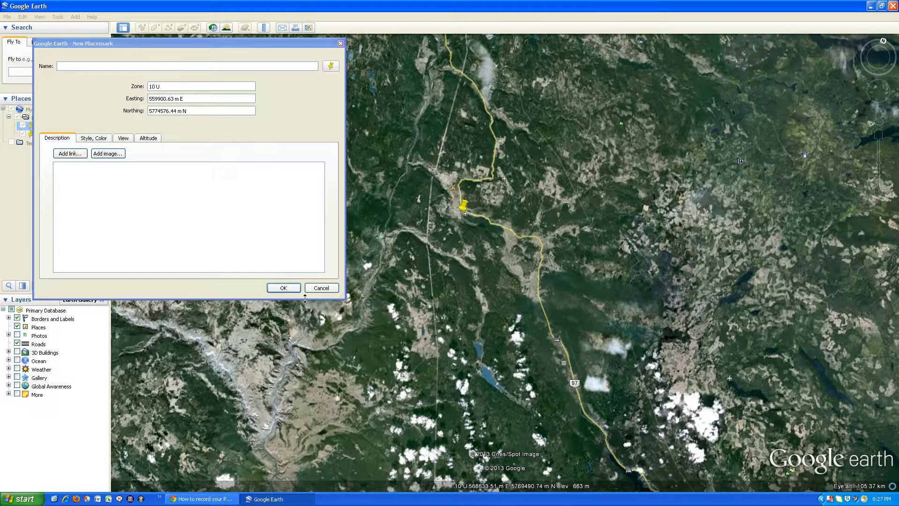
pyautogui.click(283, 288)
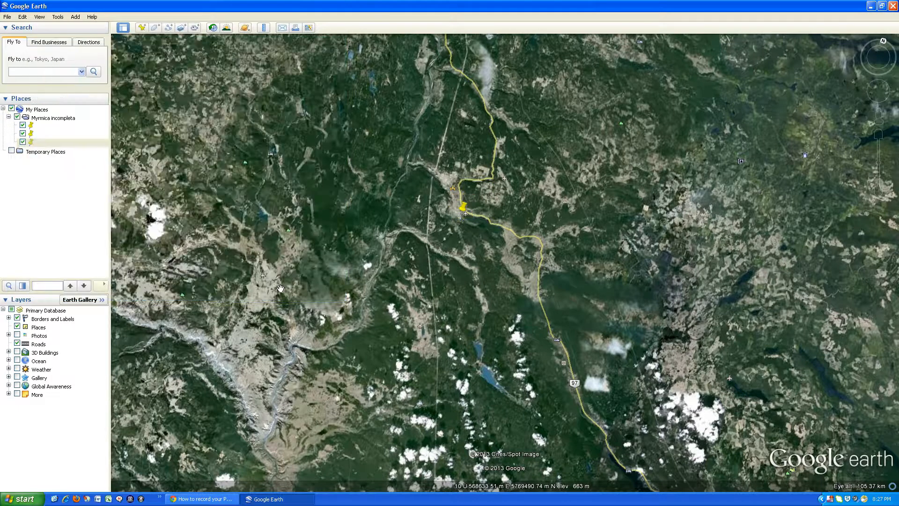
# Examine how the Myrmica incompleta placemarks are spread across southern British Columbia, from east of Vancouver to Williams Lake.
pyautogui.scroll(-3, 285, 281)
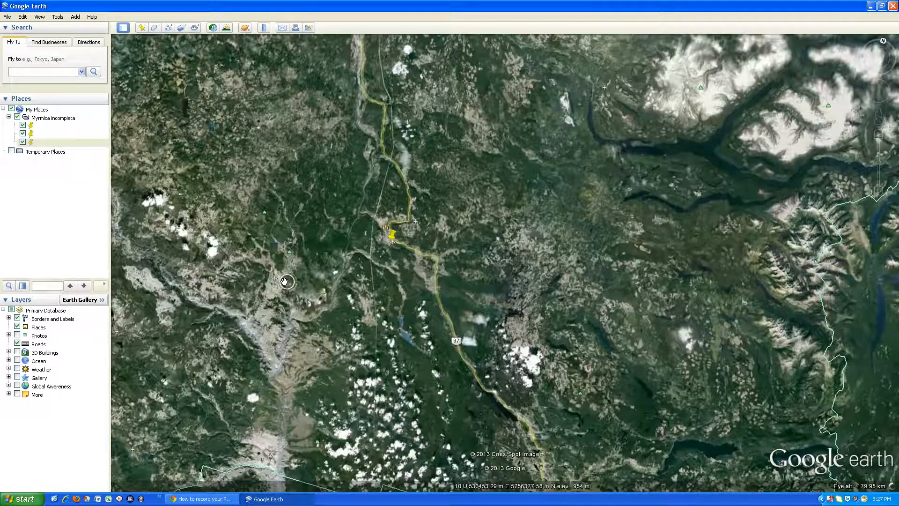
pyautogui.scroll(-2, 284, 281)
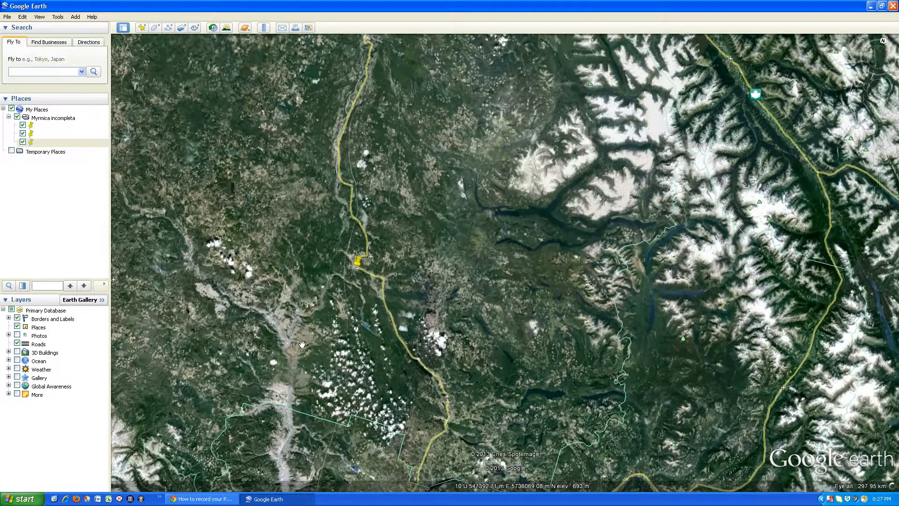
pyautogui.scroll(-2, 302, 344)
pyautogui.moveTo(301, 344); pyautogui.dragTo(389, 232)
pyautogui.scroll(-2, 325, 316)
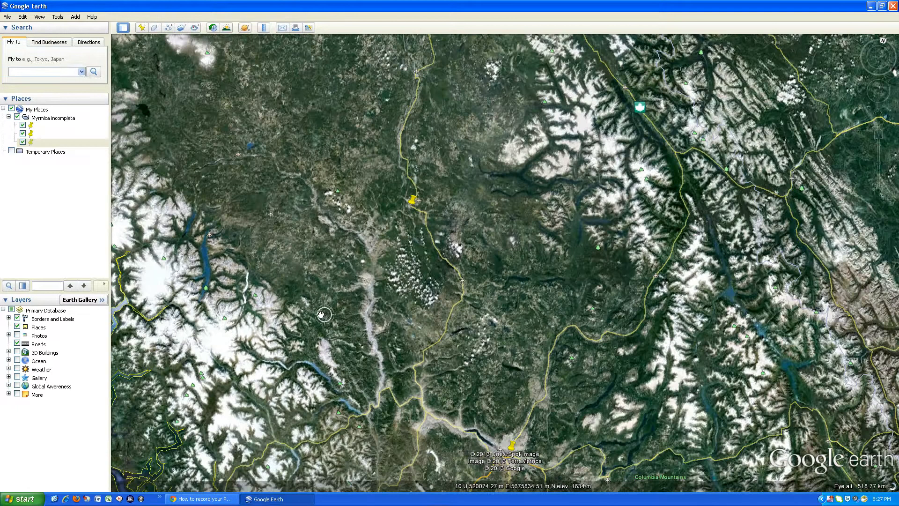
pyautogui.scroll(-2, 322, 328)
pyautogui.scroll(-2, 321, 328)
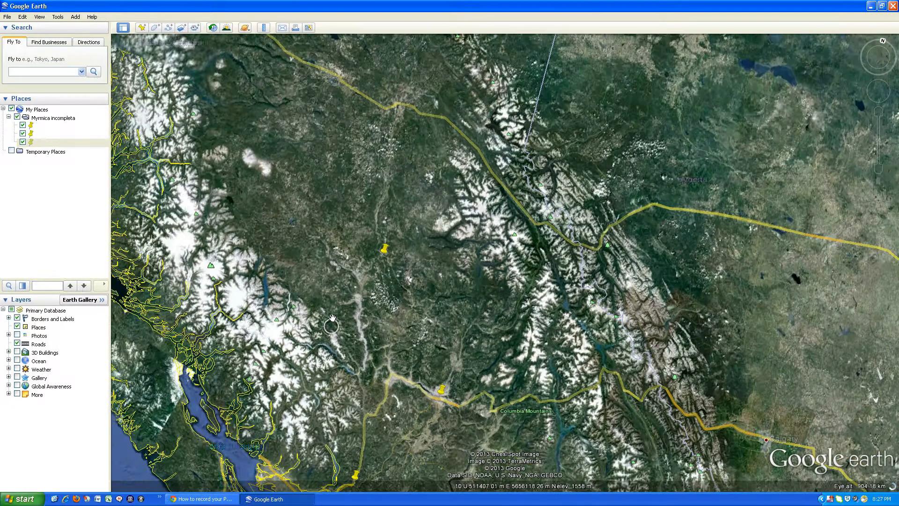
pyautogui.scroll(-1, 334, 299)
pyautogui.moveTo(334, 300); pyautogui.dragTo(348, 248)
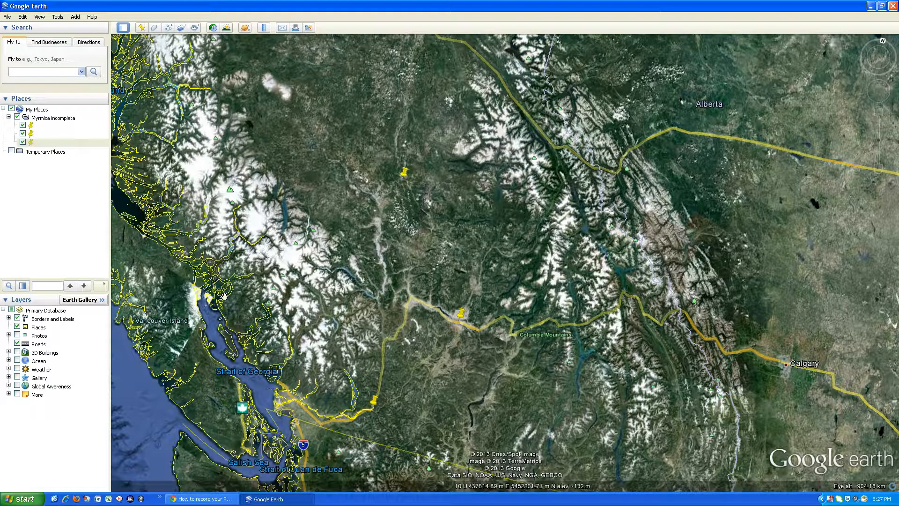
# Save the Myrmica incompleta folder as a Kmz file named Myrmica incompleta in My Documents.
pyautogui.rightClick(44, 120)
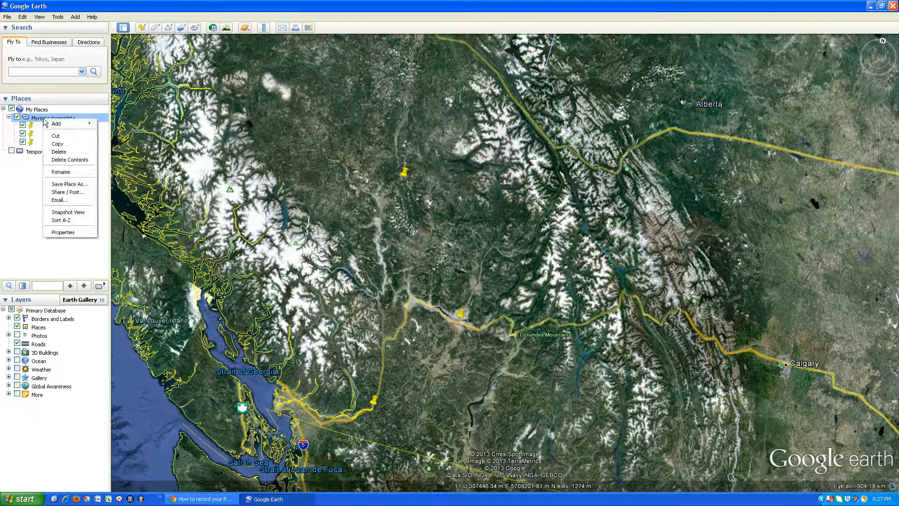
pyautogui.click(59, 184)
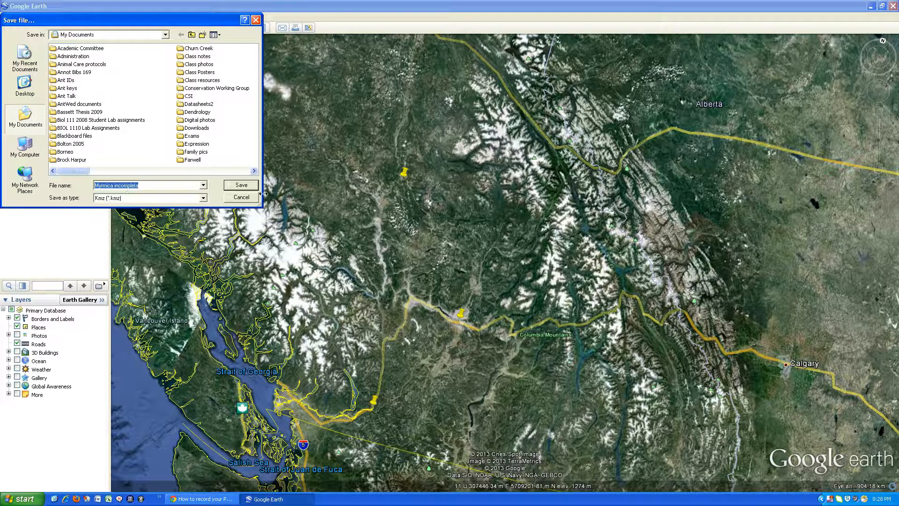
pyautogui.click(241, 185)
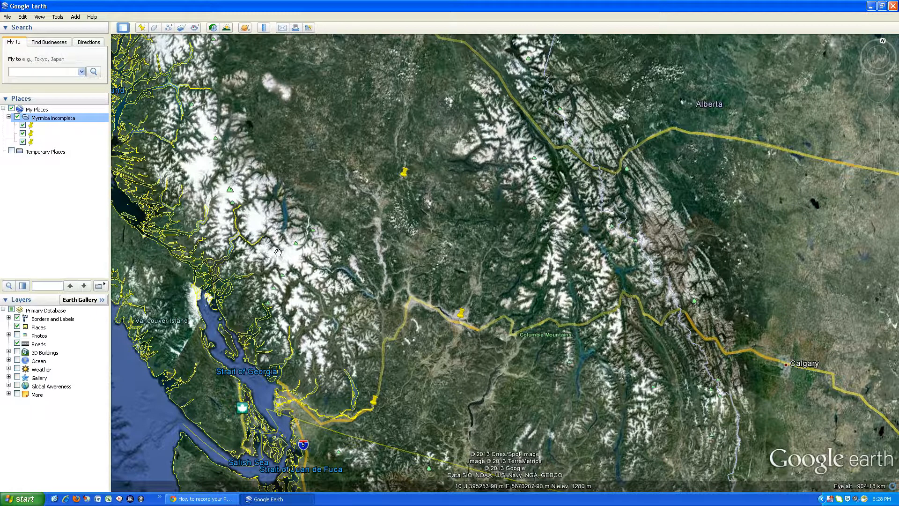
pyautogui.rightClick(832, 499)
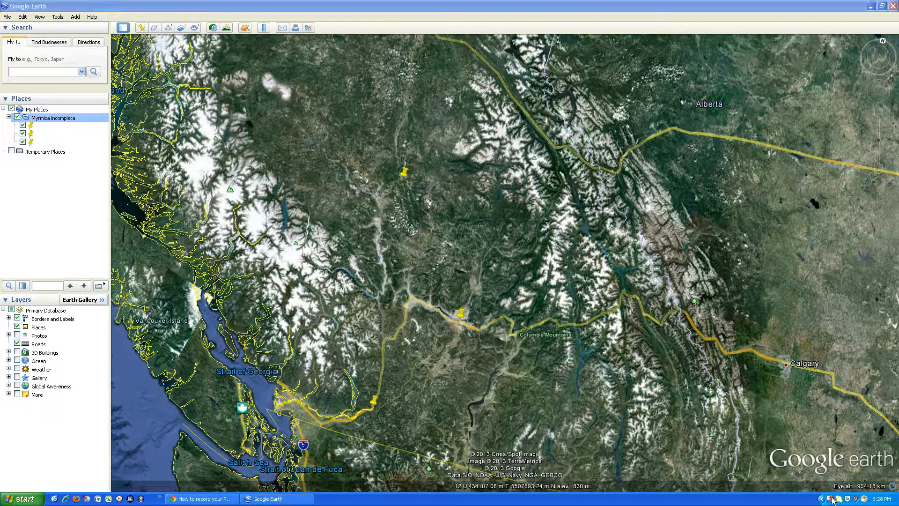